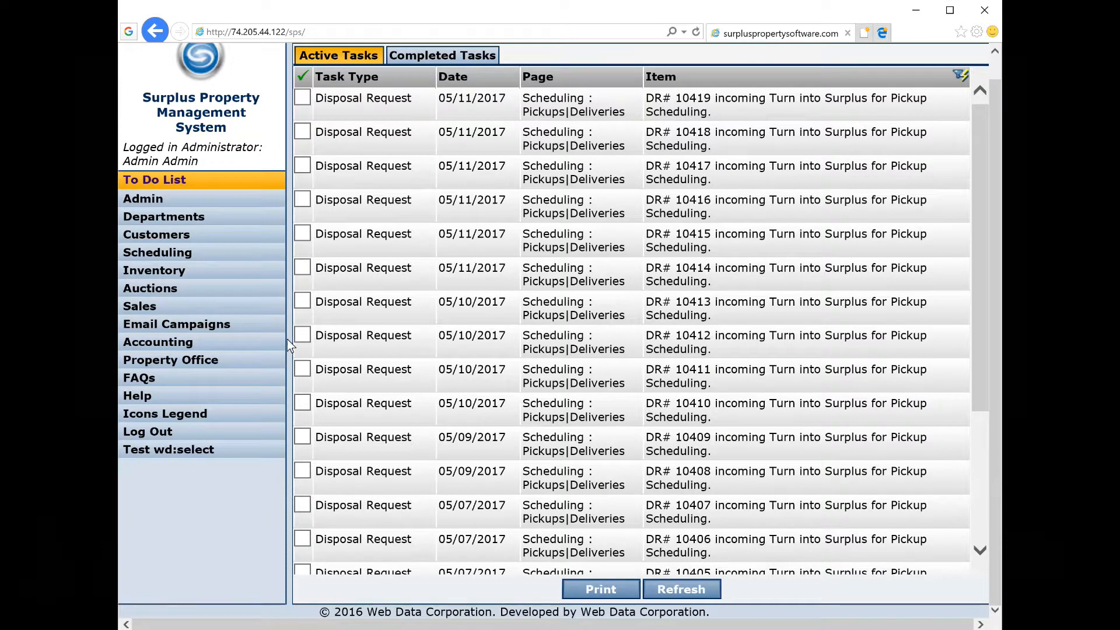
Open the Pickups|Deliveries scheduling page and filter the pending items to zone 5
click(173, 255)
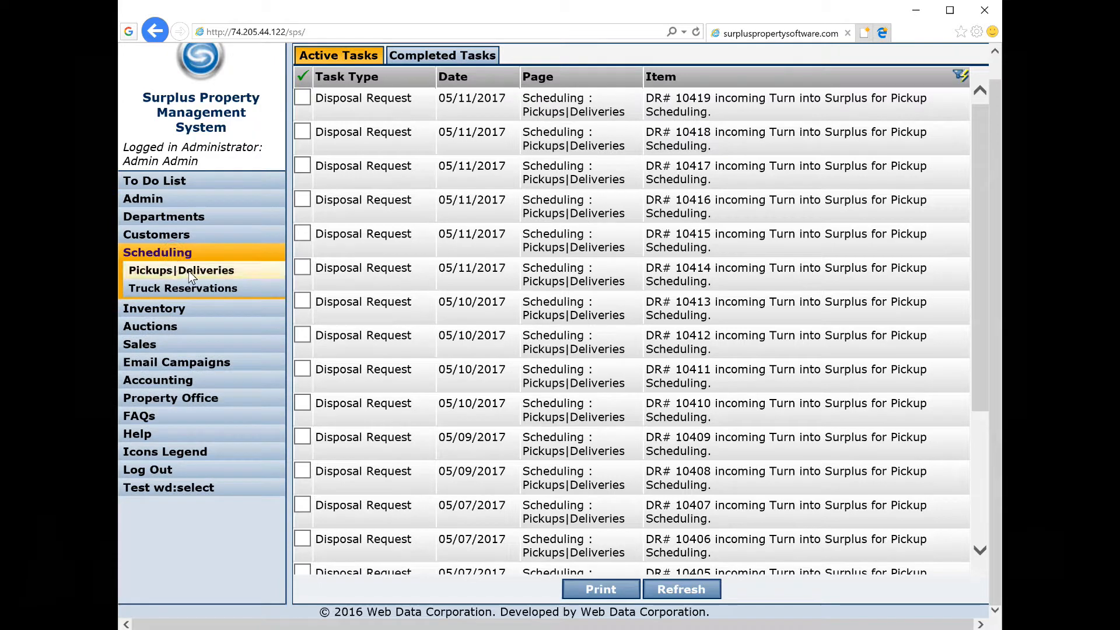
click(188, 271)
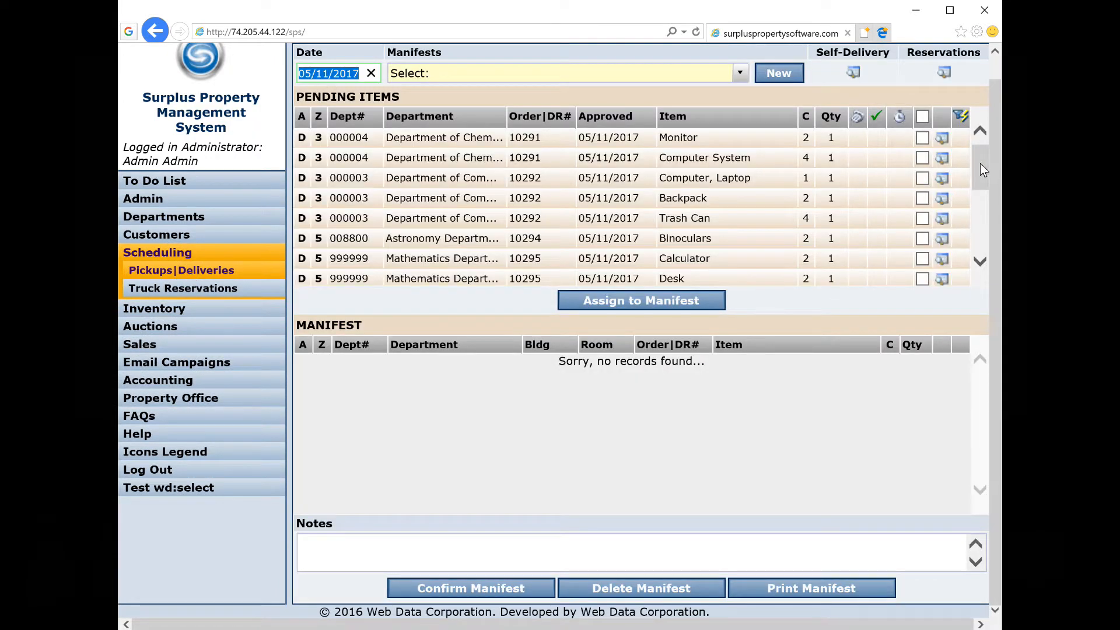
drag(980, 166, 982, 228)
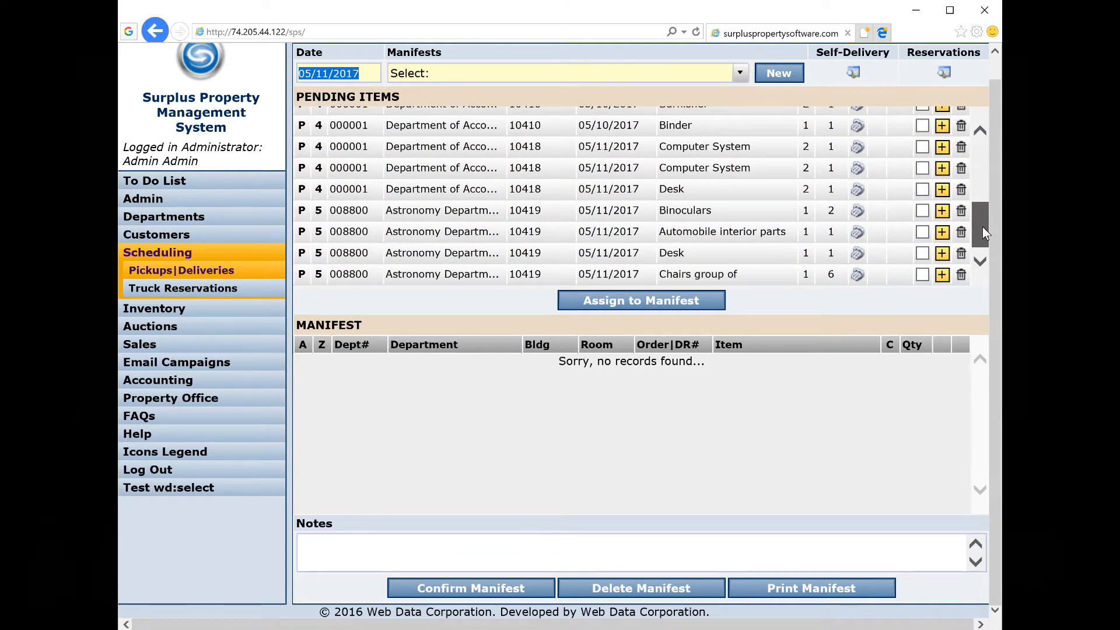
drag(982, 228, 980, 151)
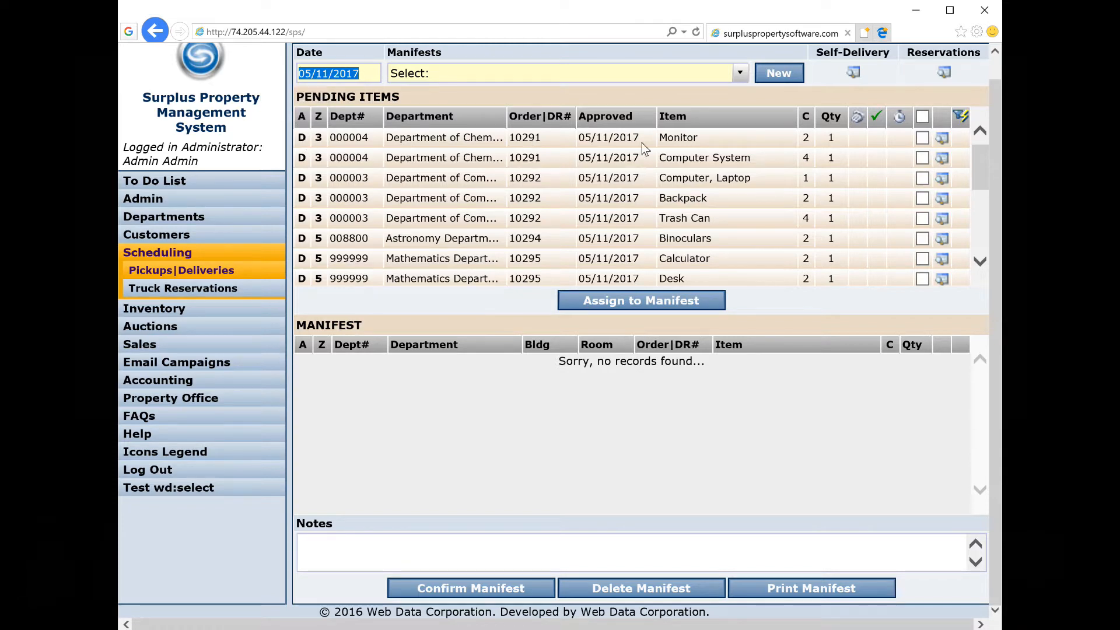
drag(980, 156, 981, 201)
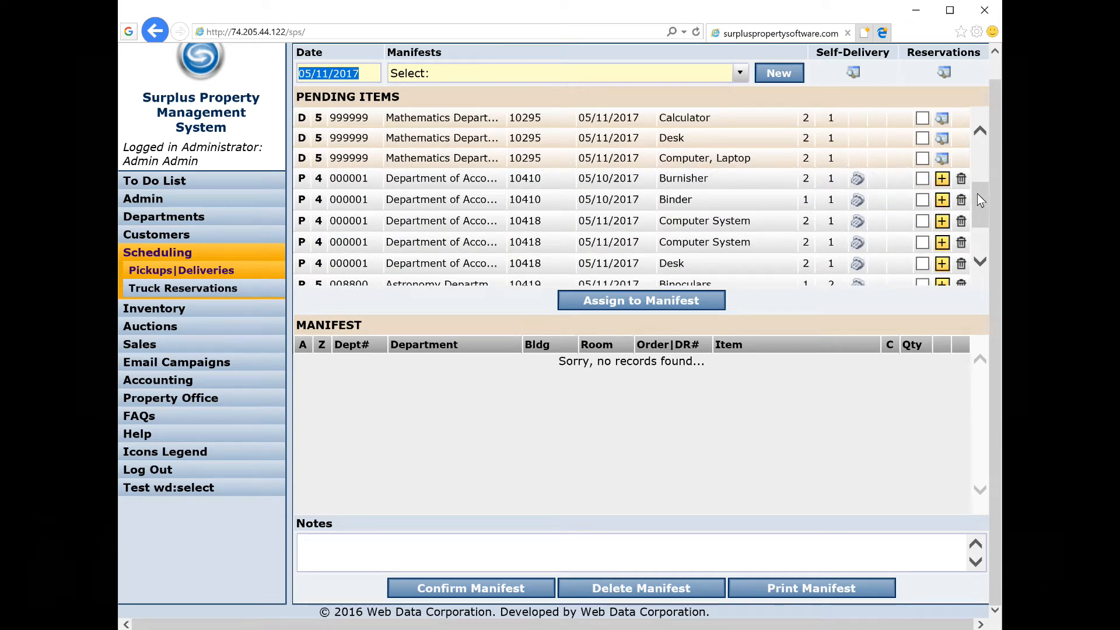
drag(979, 196, 987, 142)
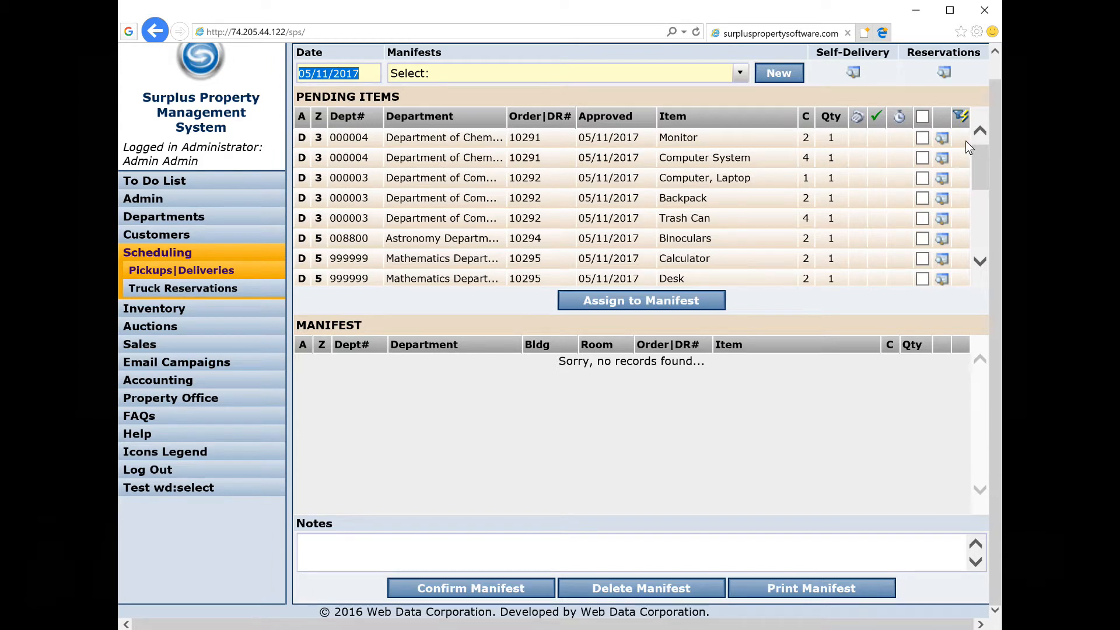
click(962, 117)
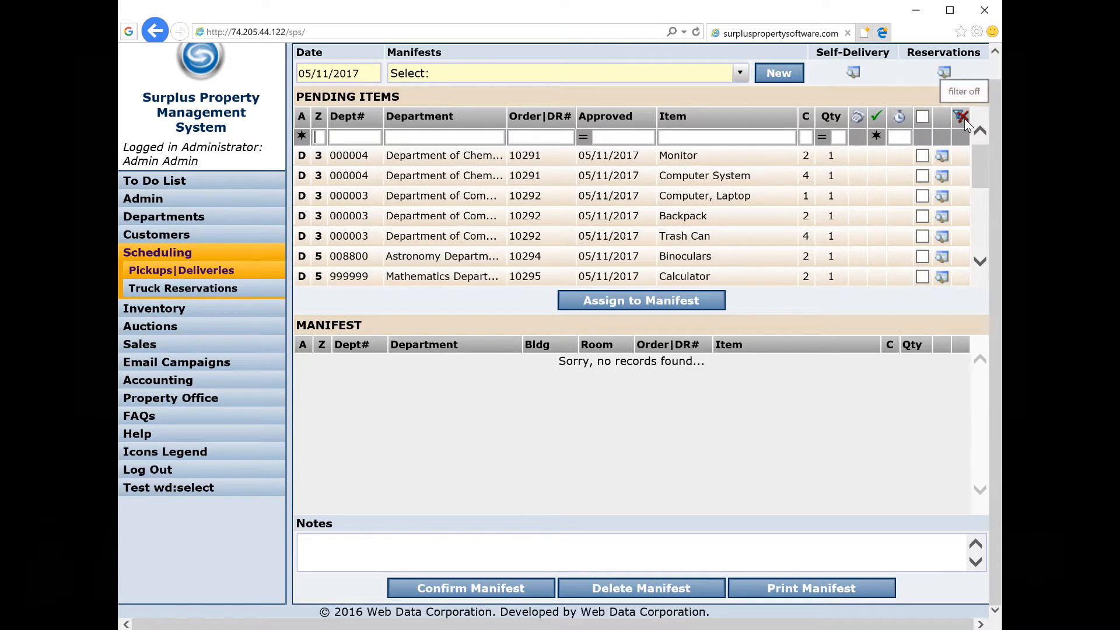
text(5)
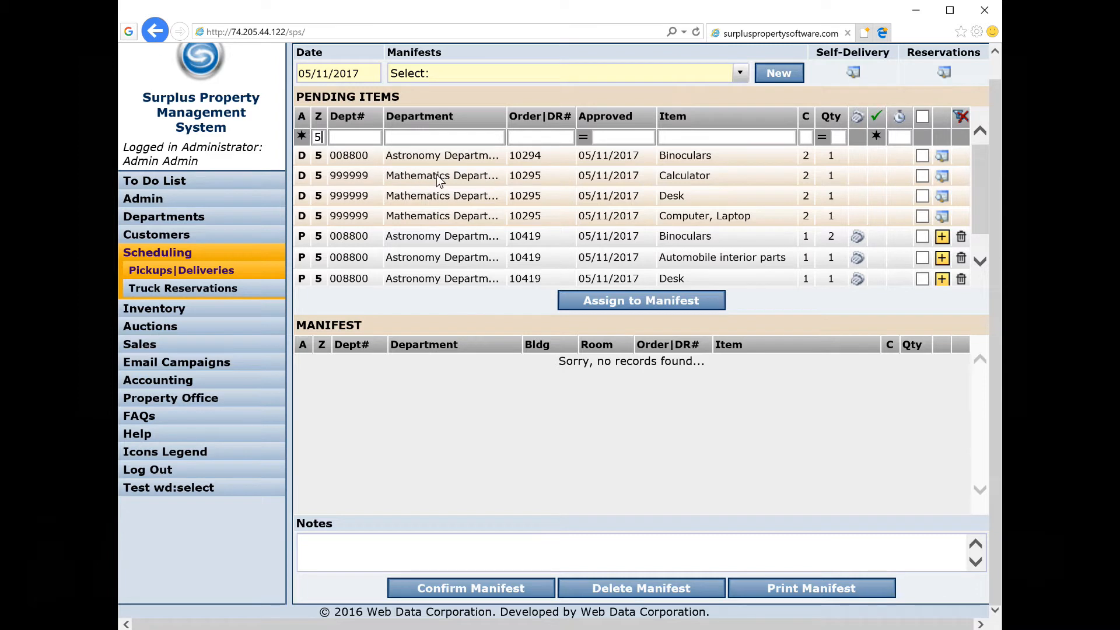
Create and save a new manifest dated 05/11/2017 with Big Truck and the available driver
click(773, 75)
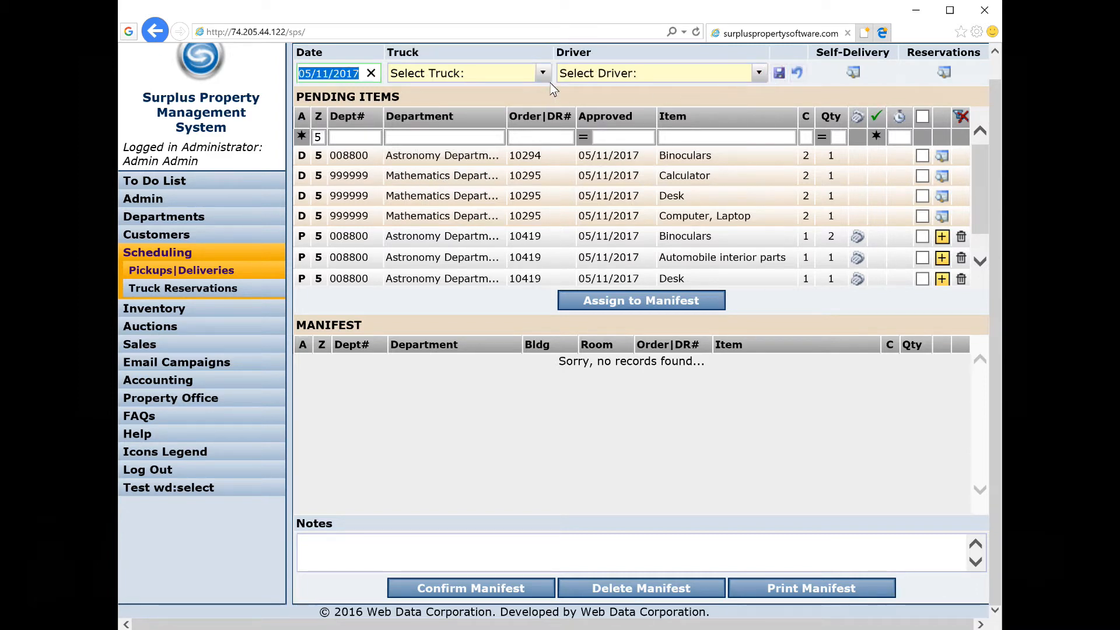
click(545, 72)
click(458, 93)
click(593, 73)
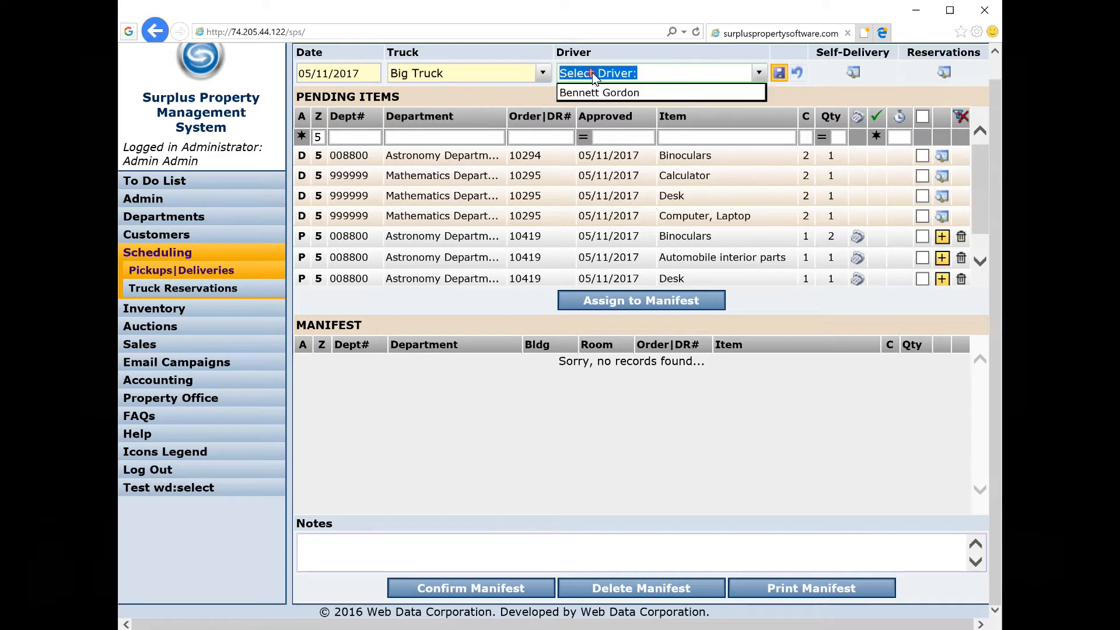
click(599, 92)
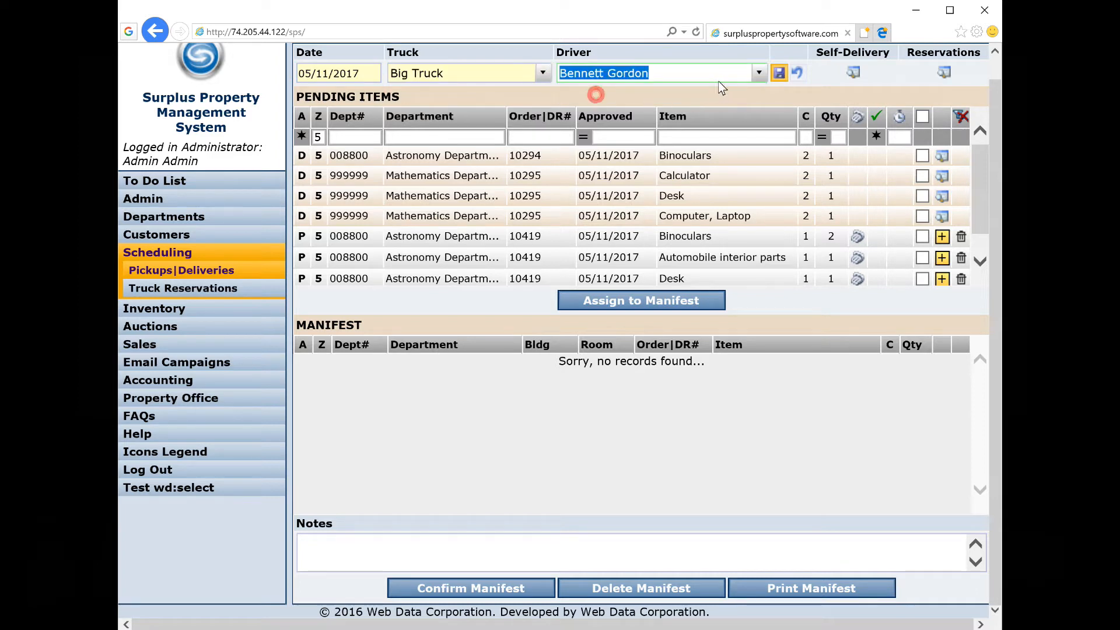
click(779, 74)
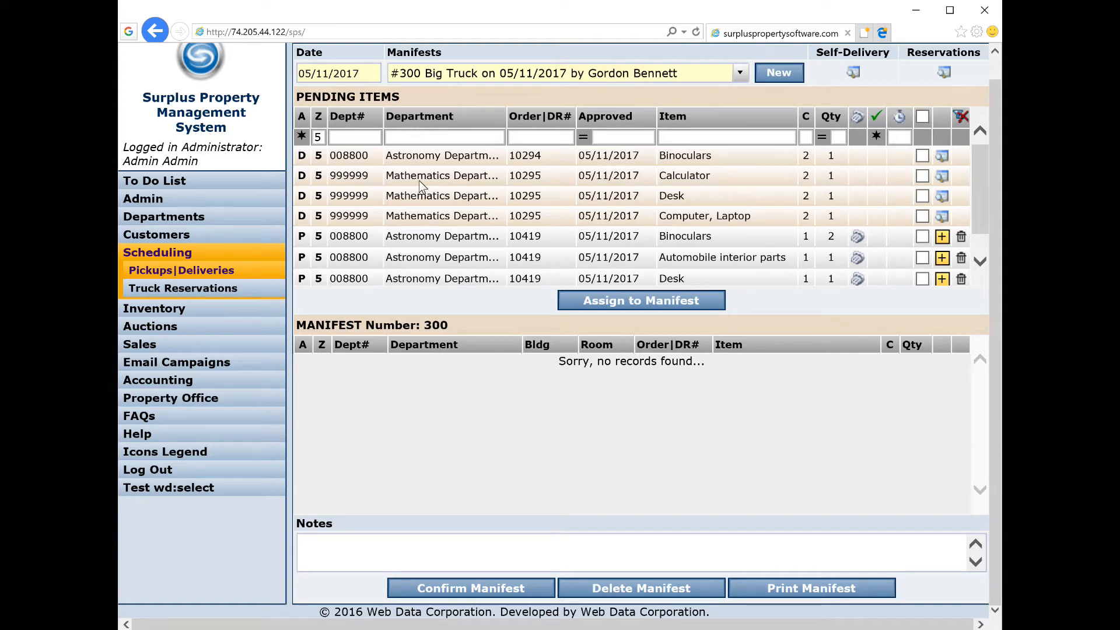
Assign all the filtered zone 5 pending items to the new manifest and turn off the filter
click(922, 117)
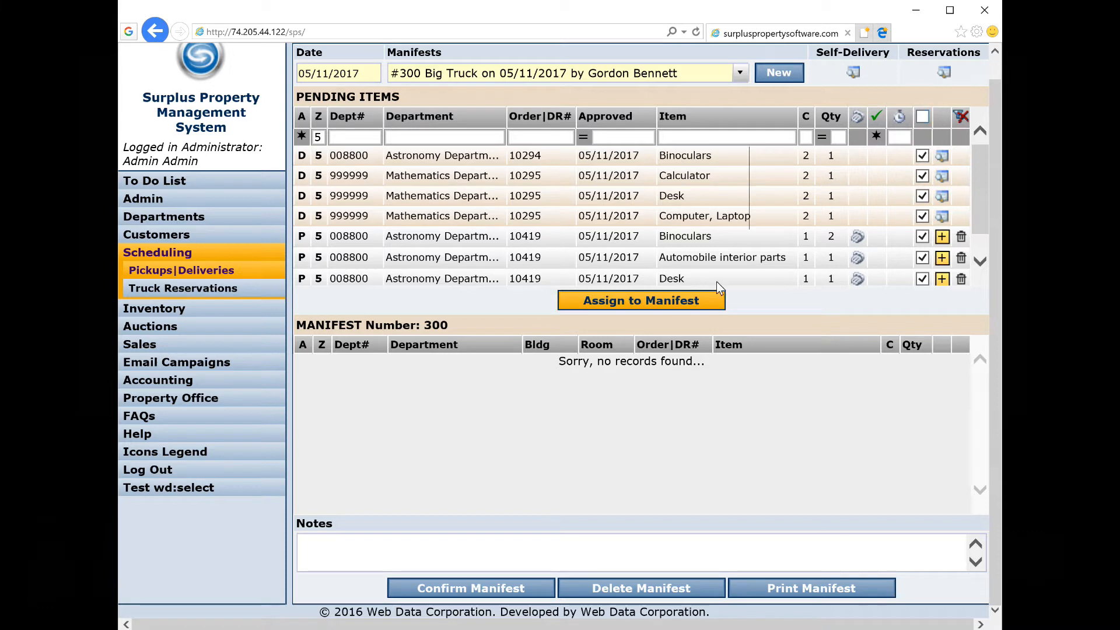
click(662, 301)
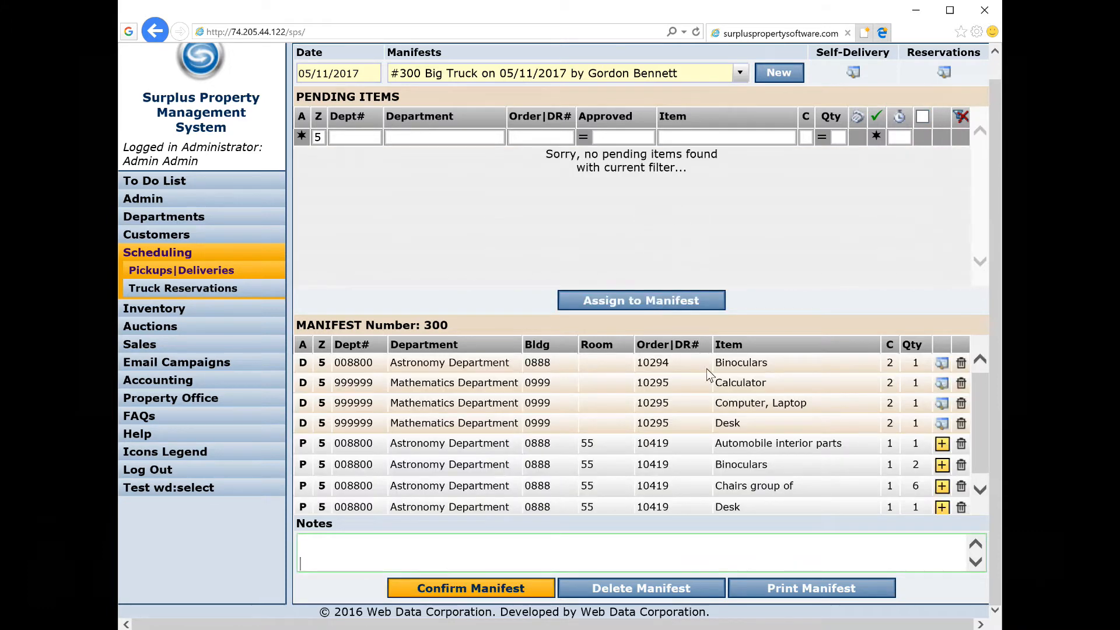
click(960, 118)
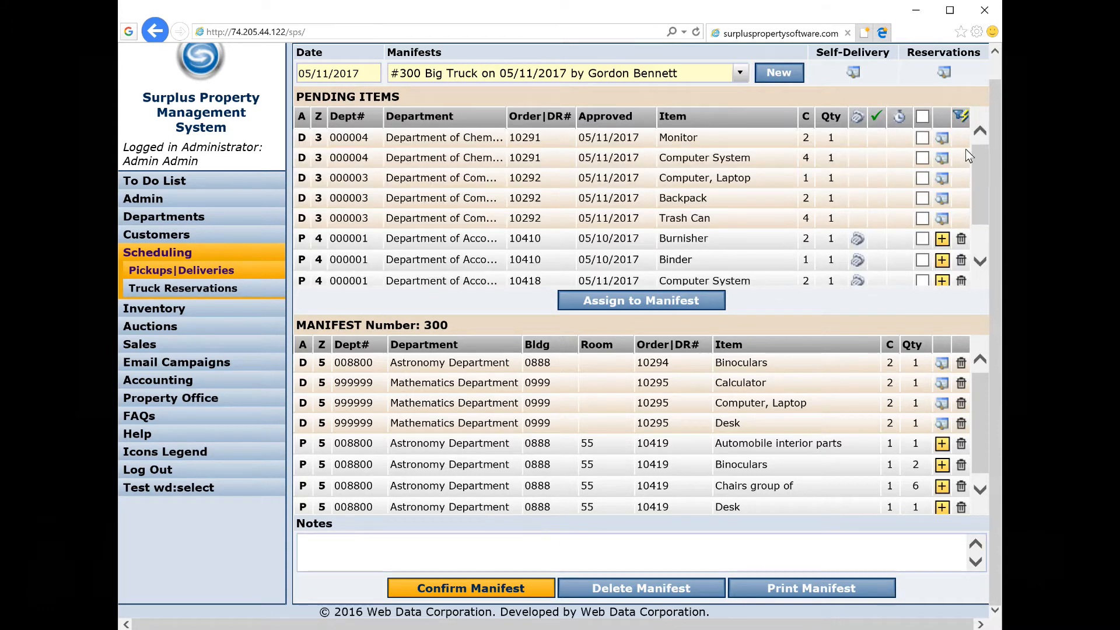
View the contact and location details of the pending Burnisher pickup, and collapse them again
drag(980, 165, 974, 195)
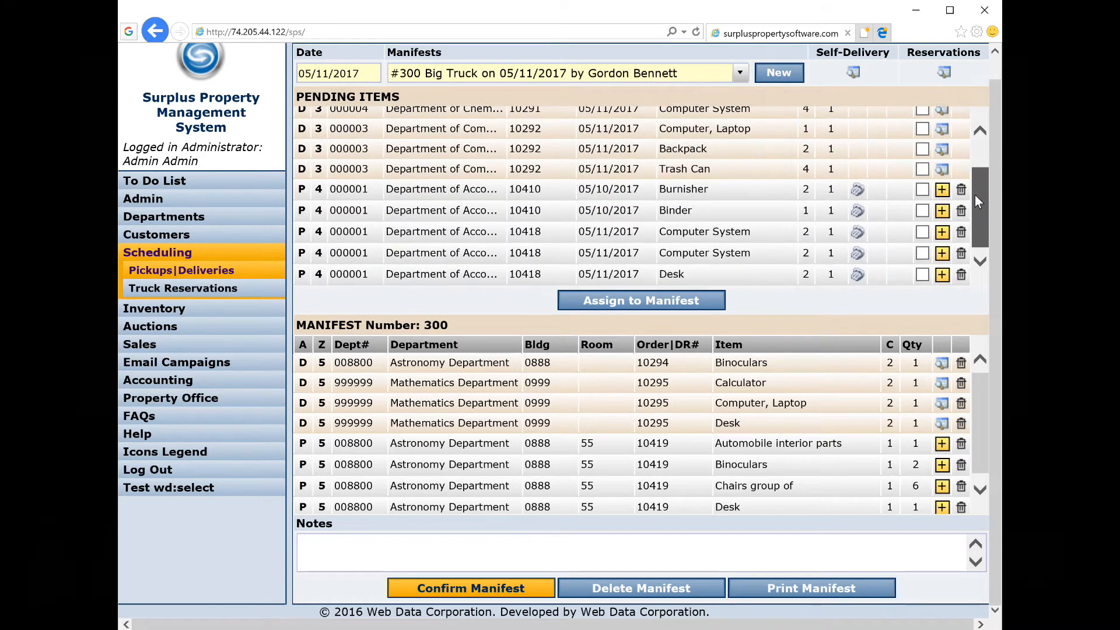
click(942, 190)
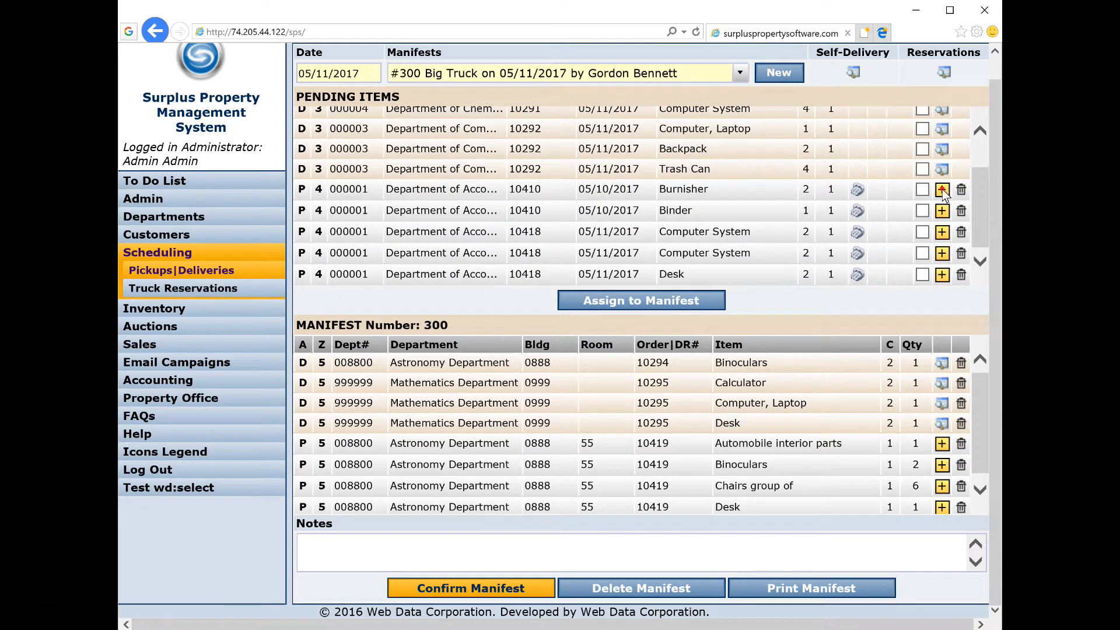
click(942, 190)
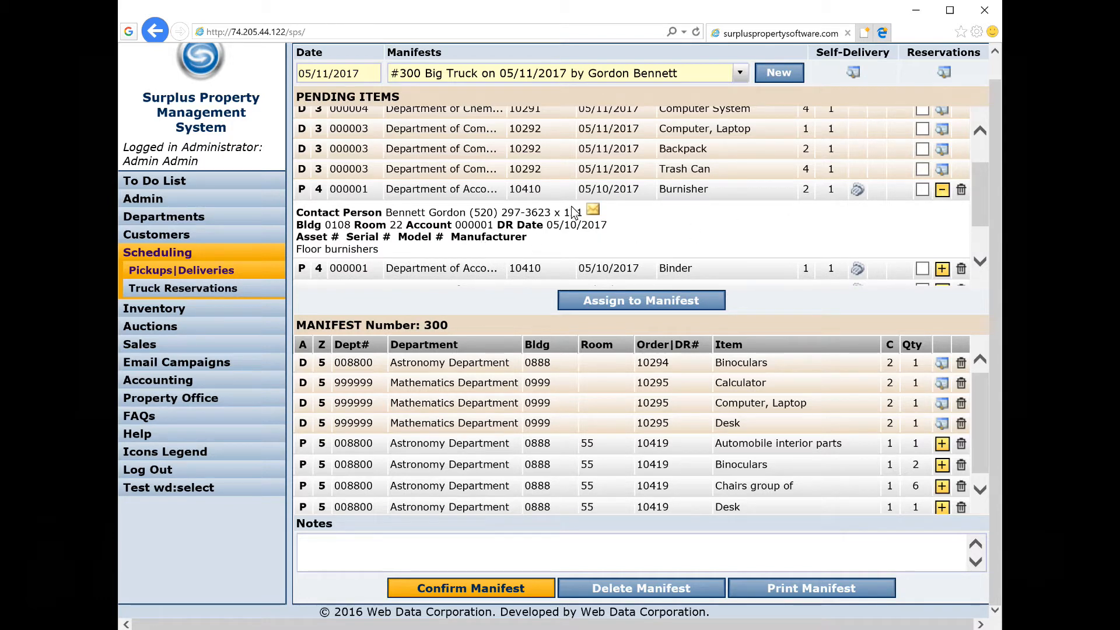
click(941, 191)
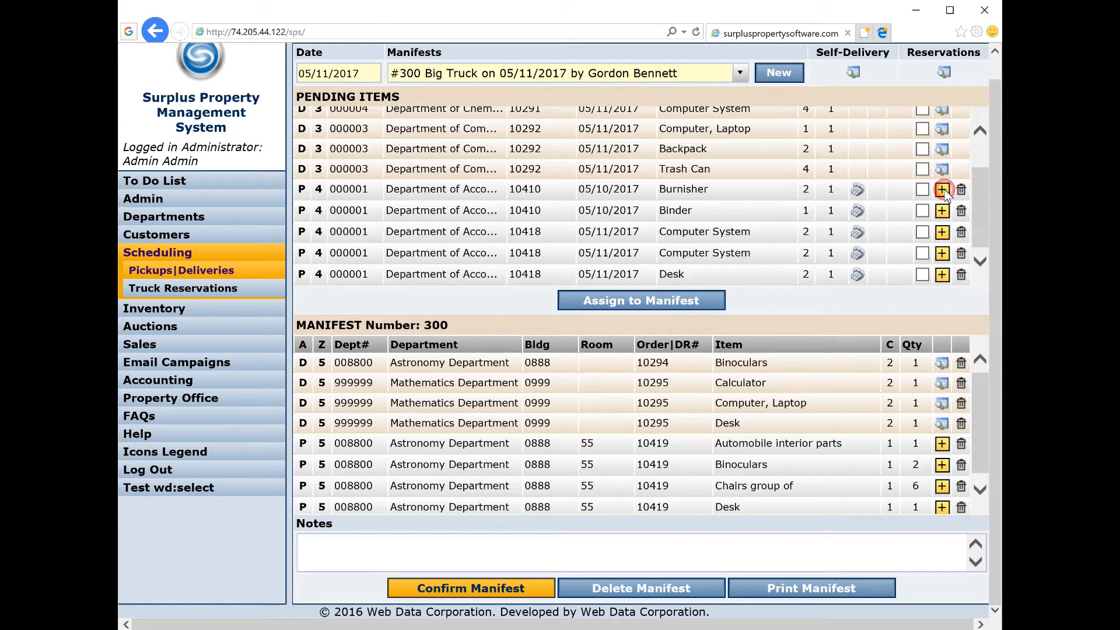
Confirm the Burnisher pickup for PM and apply the confirmation to all other items in its disposal request
click(857, 193)
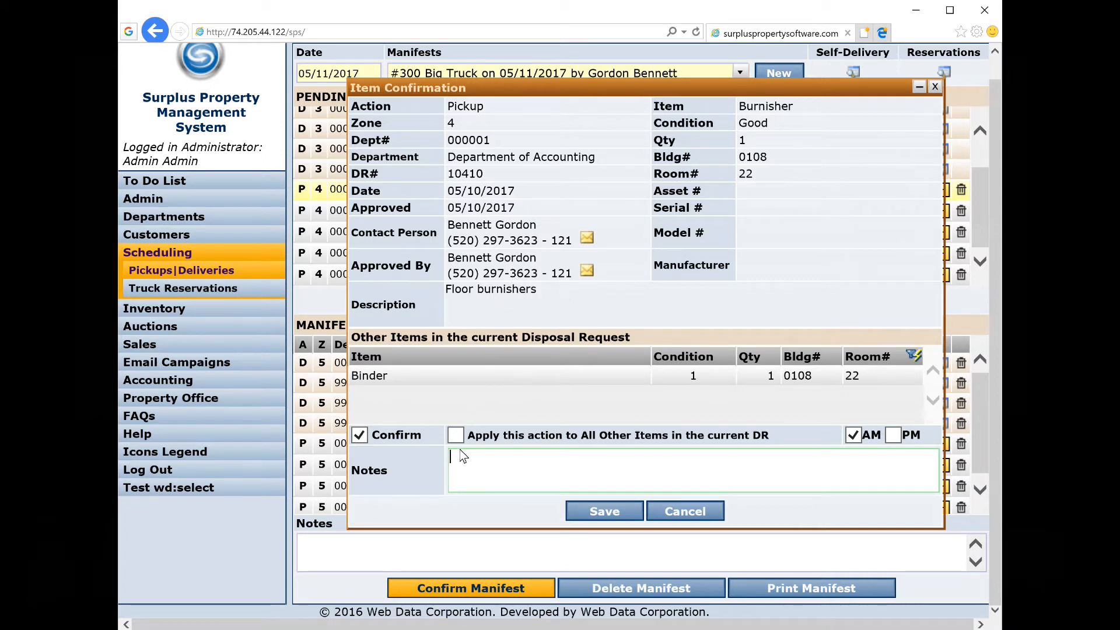
click(893, 437)
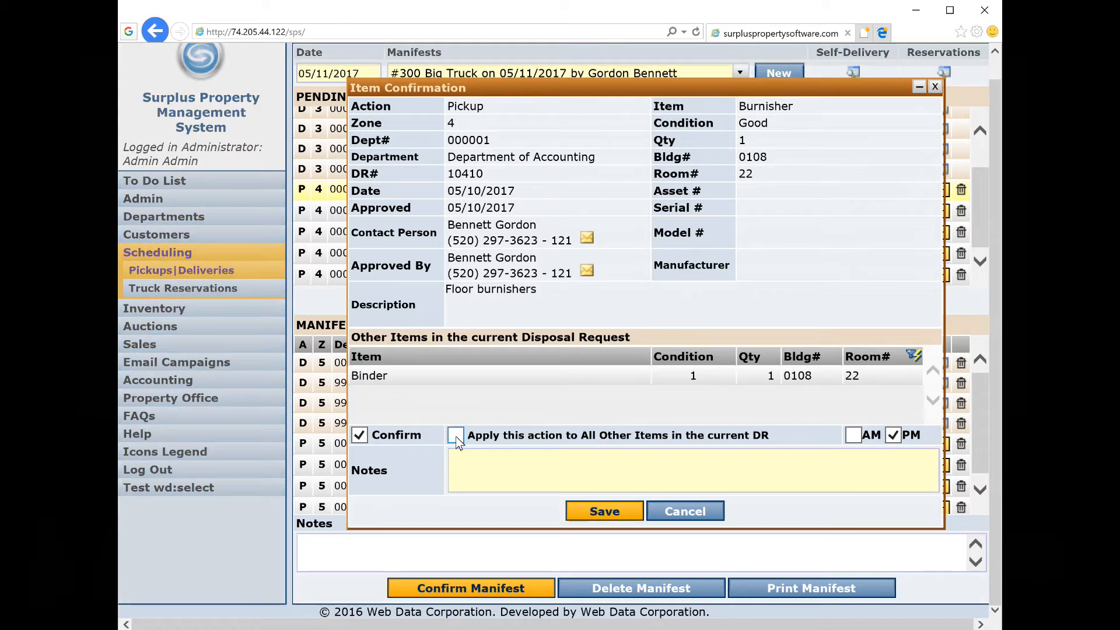
click(457, 435)
click(607, 509)
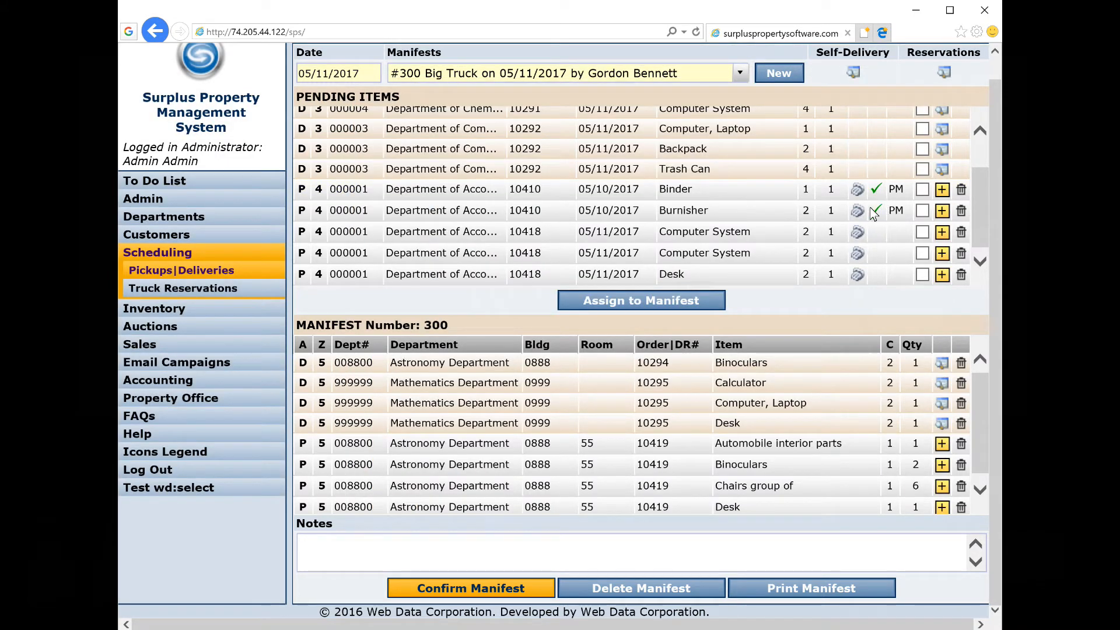
Assign the confirmed Binder and Burnisher pickups to the manifest
click(922, 189)
click(921, 210)
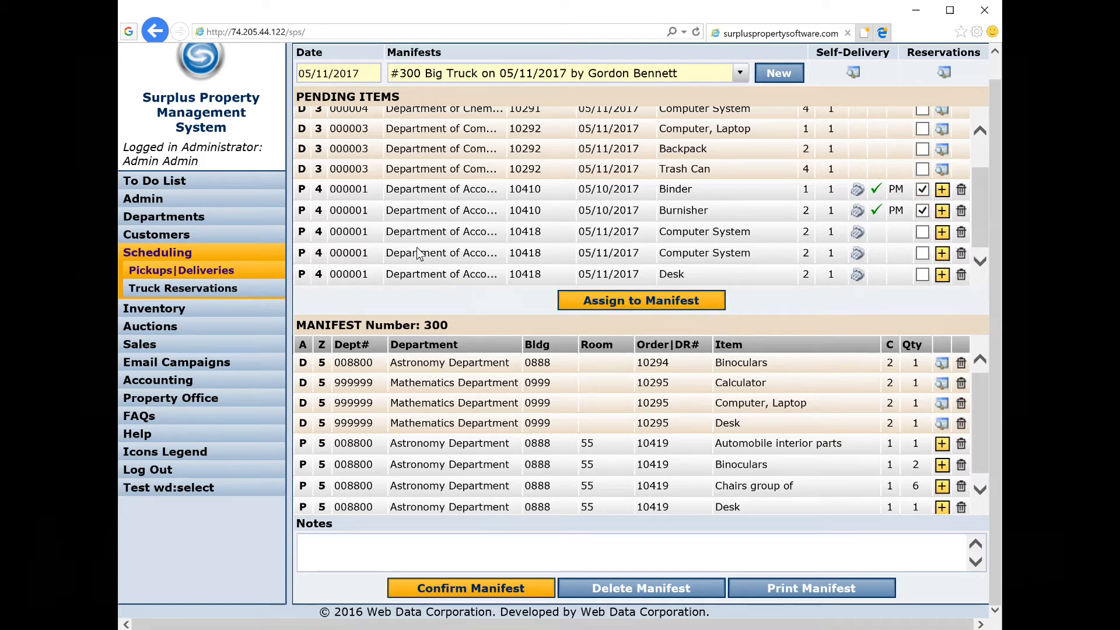
click(634, 301)
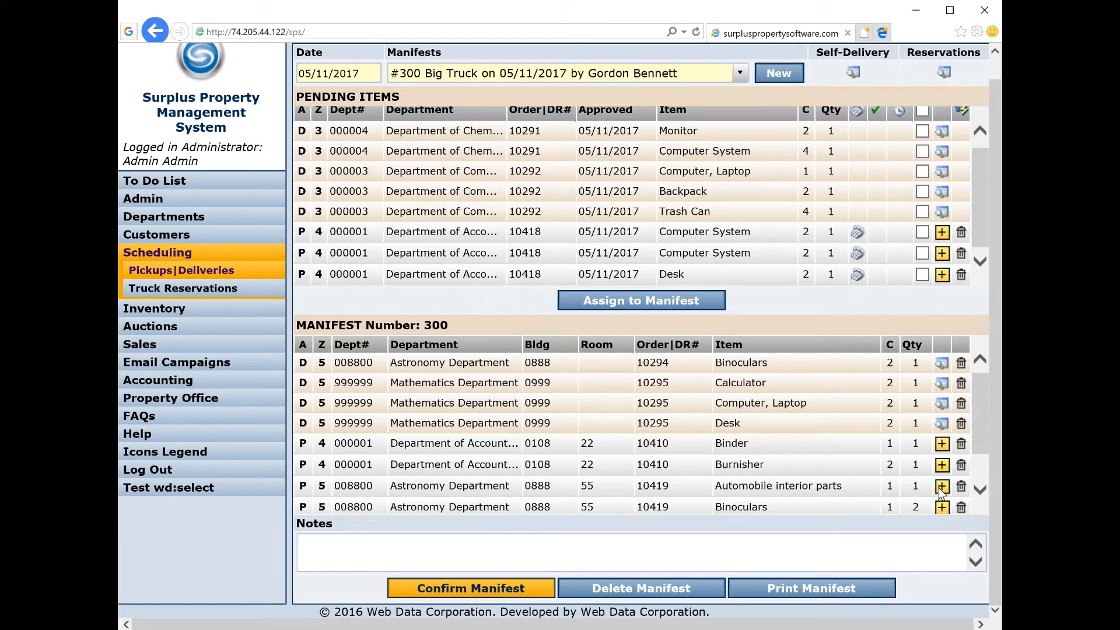
Remove the Binder from the manifest and confirm the manifest as final
click(961, 443)
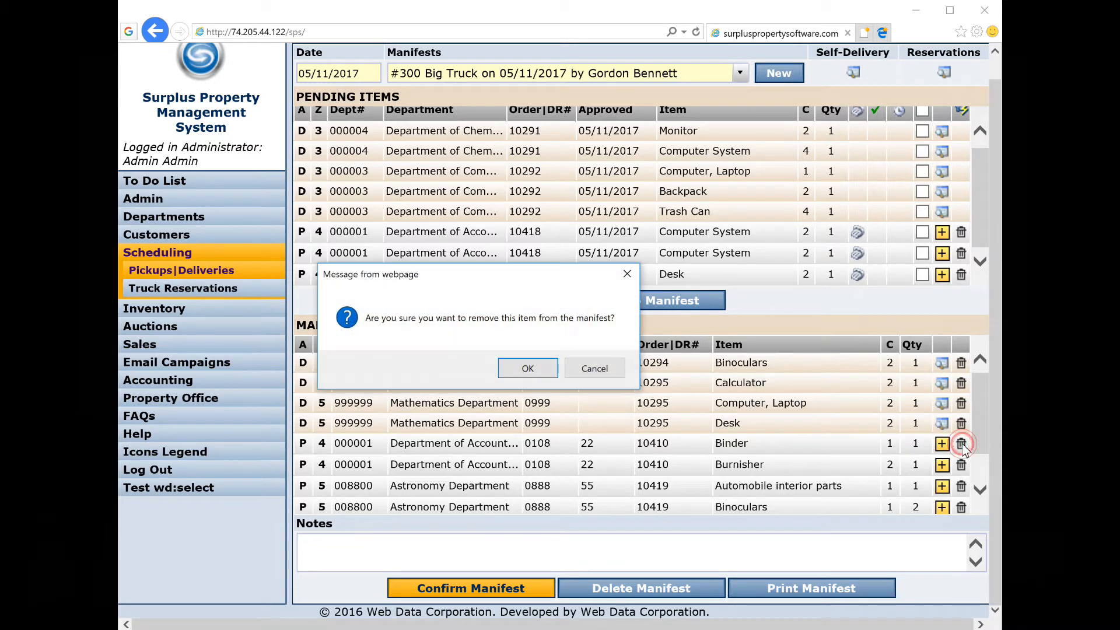
click(528, 369)
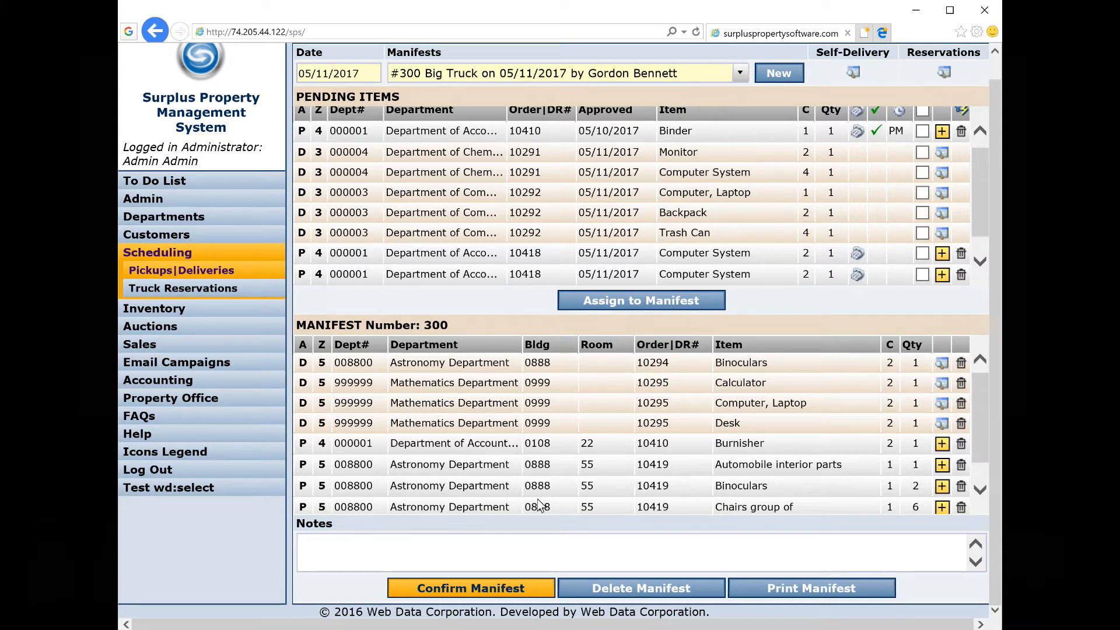
click(489, 591)
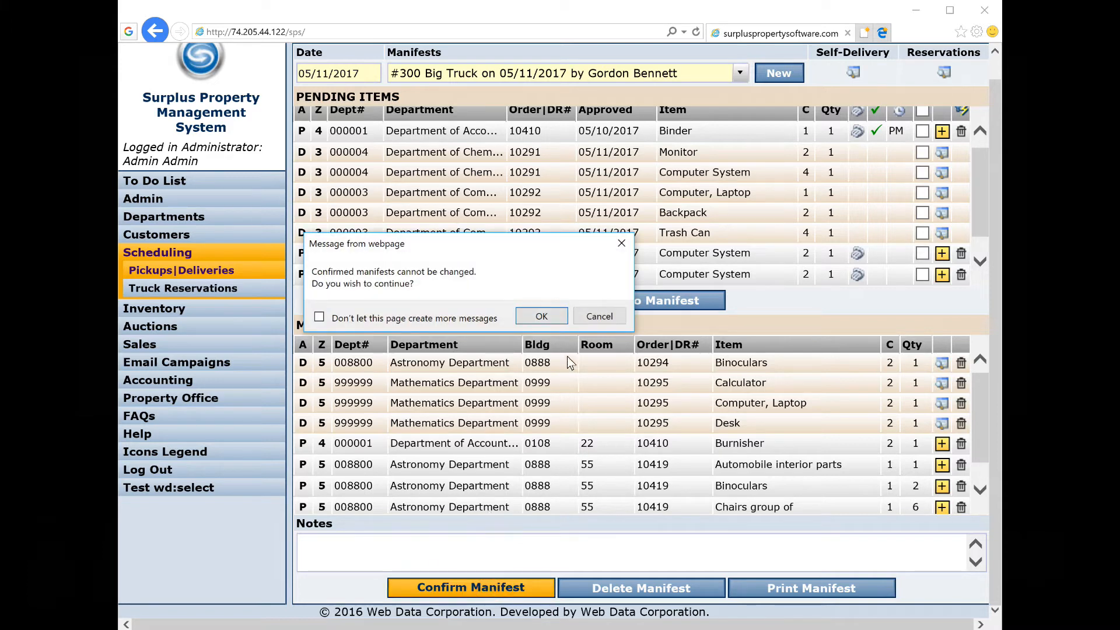
click(541, 317)
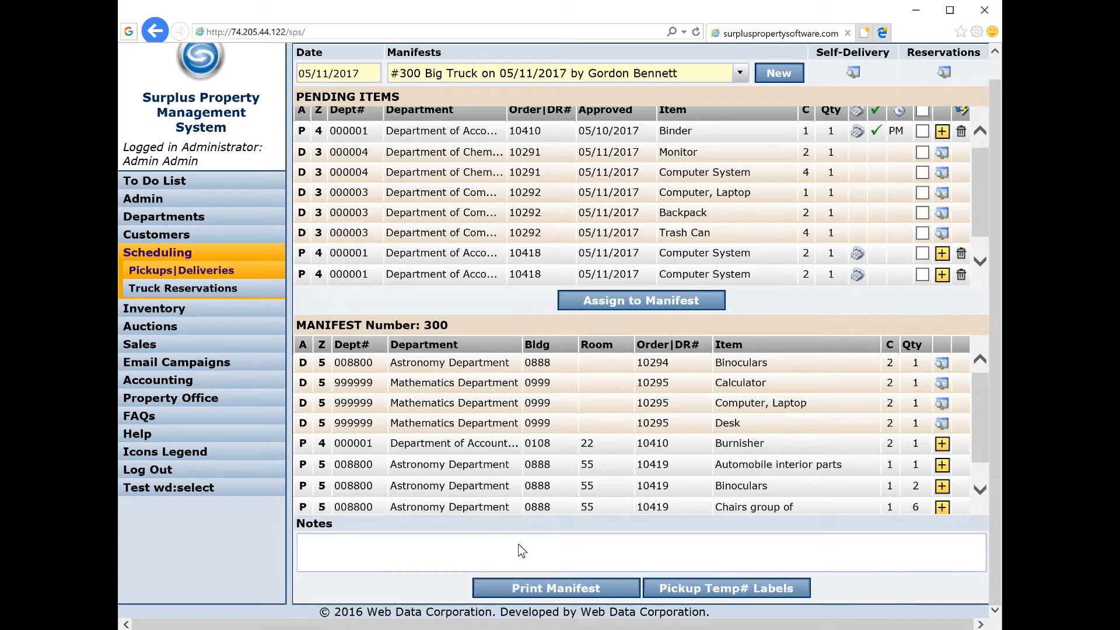
Open the printable manifest and examine its delivery and pickup sections, signature areas, check boxes and item barcodes
click(561, 586)
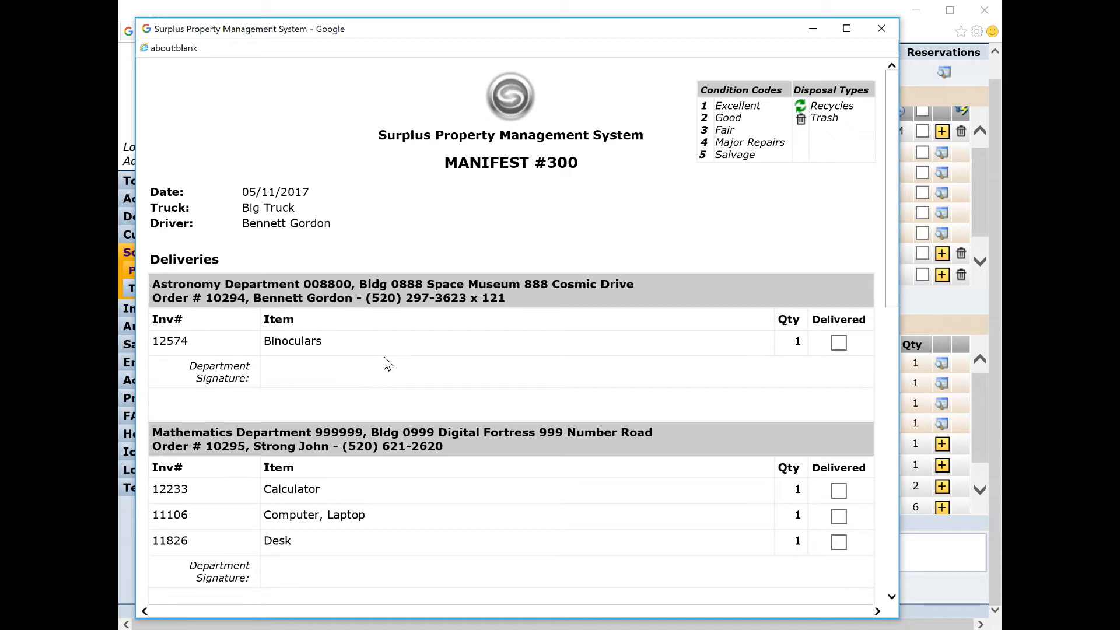
drag(531, 303, 156, 283)
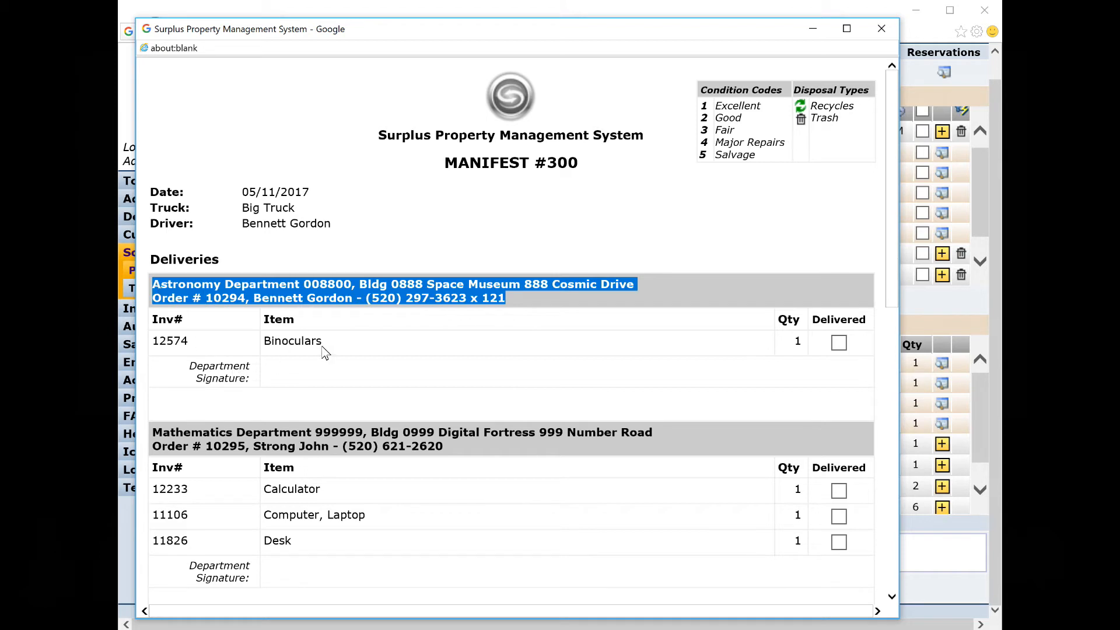
mouse_move(341, 342)
mouse_down()
mouse_move(261, 344)
mouse_move(252, 378)
mouse_move(180, 375)
mouse_up()
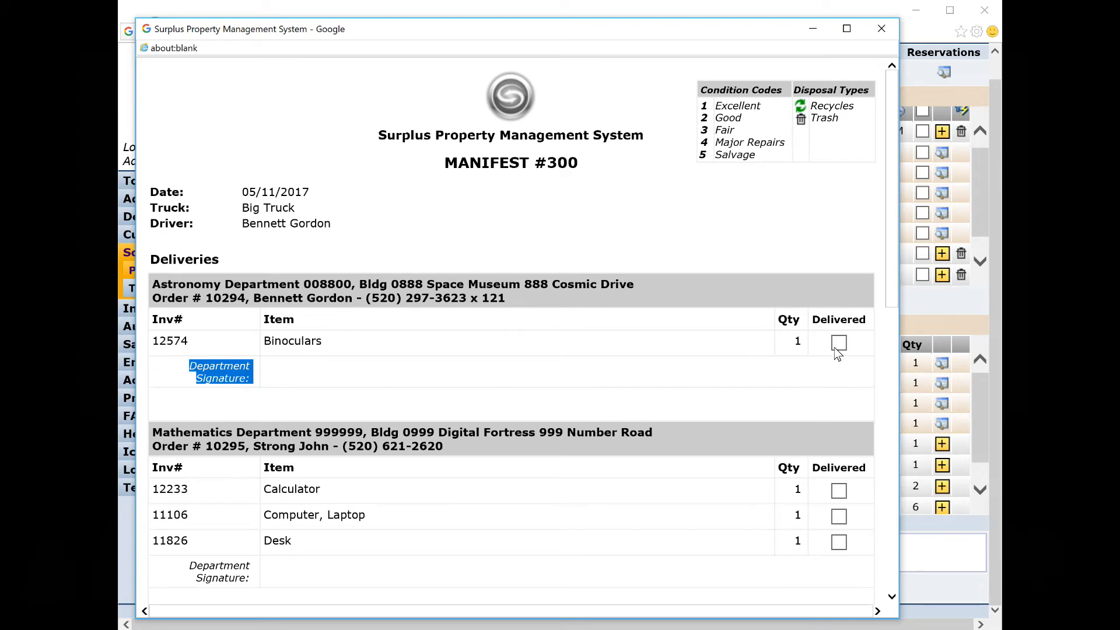
drag(888, 266, 894, 352)
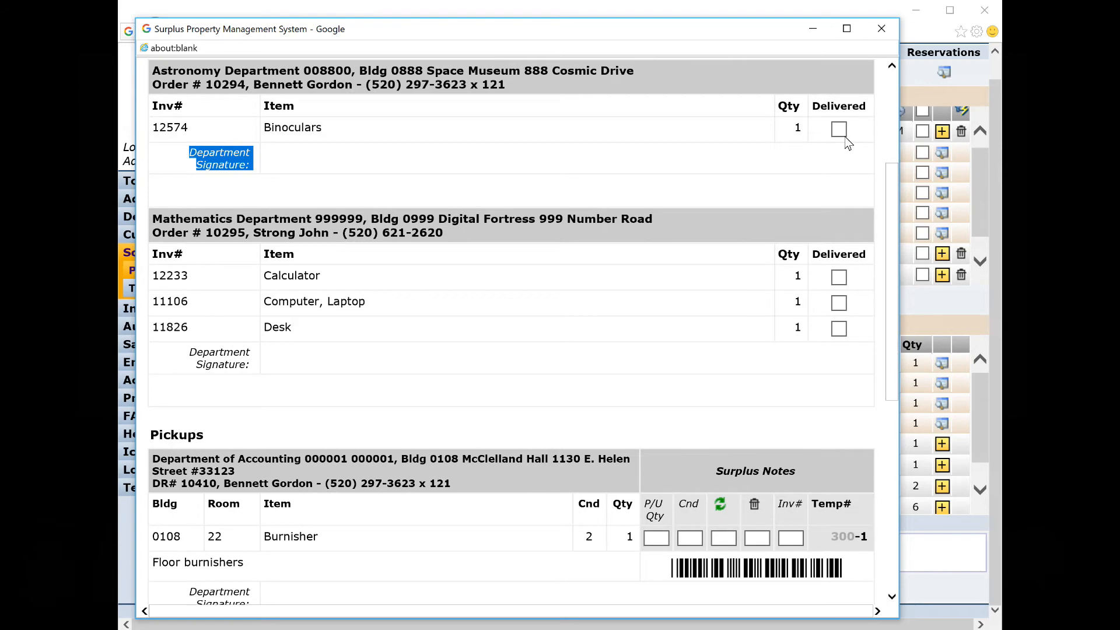
scroll(483, 288, down, 5)
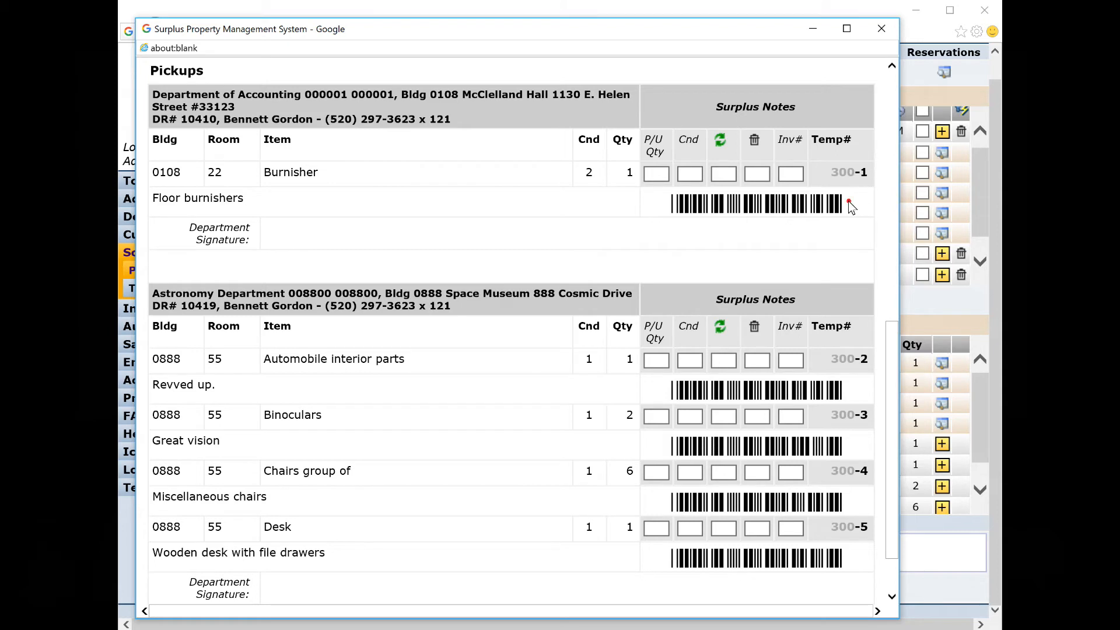
drag(848, 200, 659, 207)
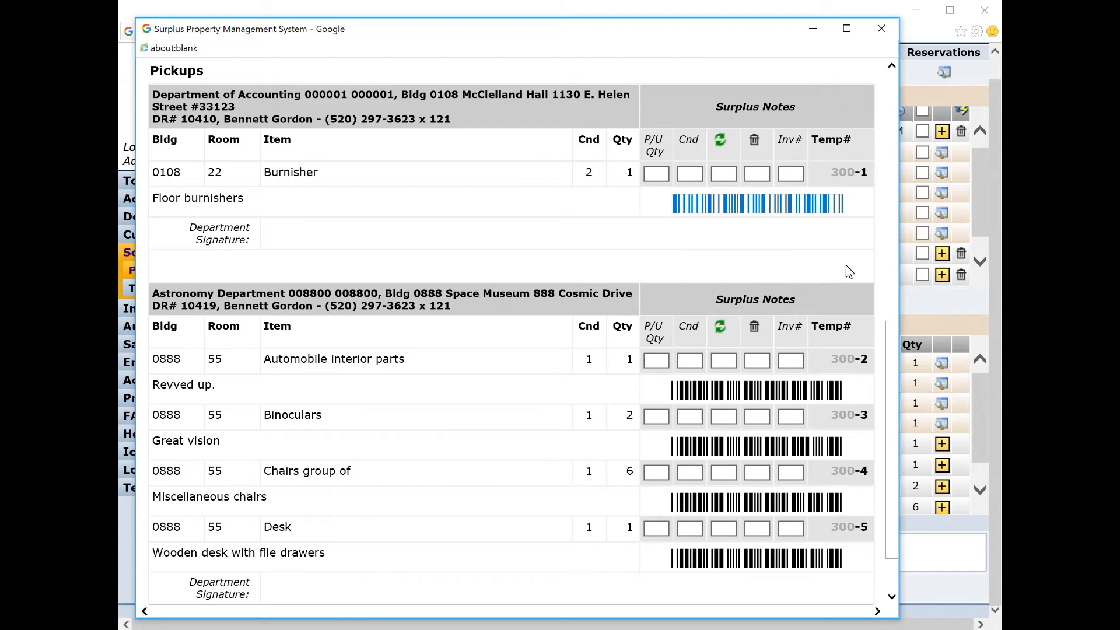
drag(895, 362, 891, 58)
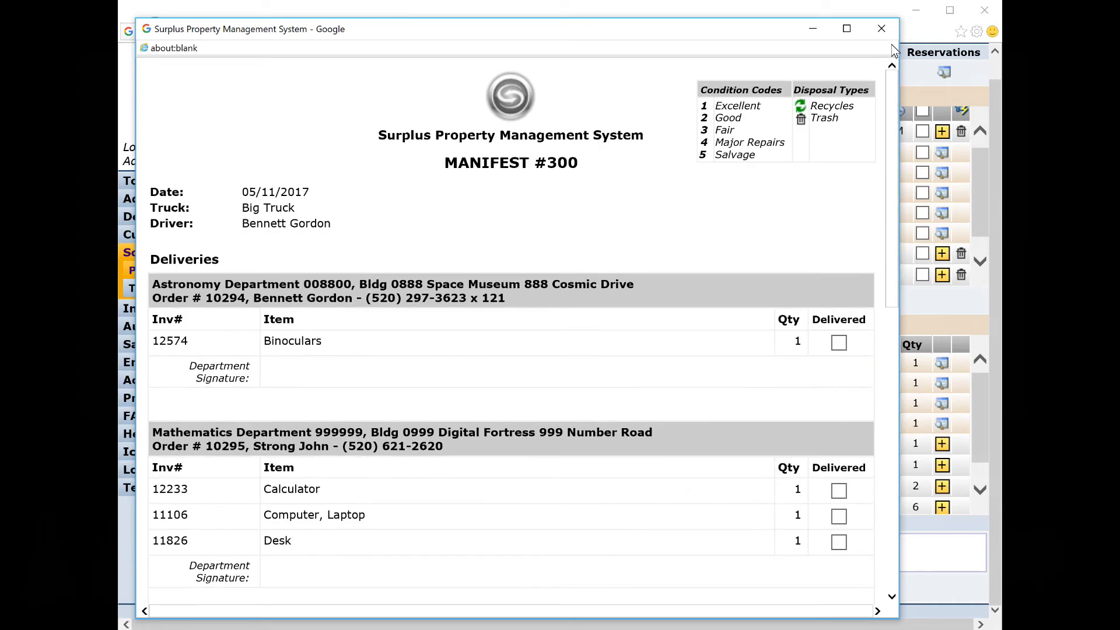